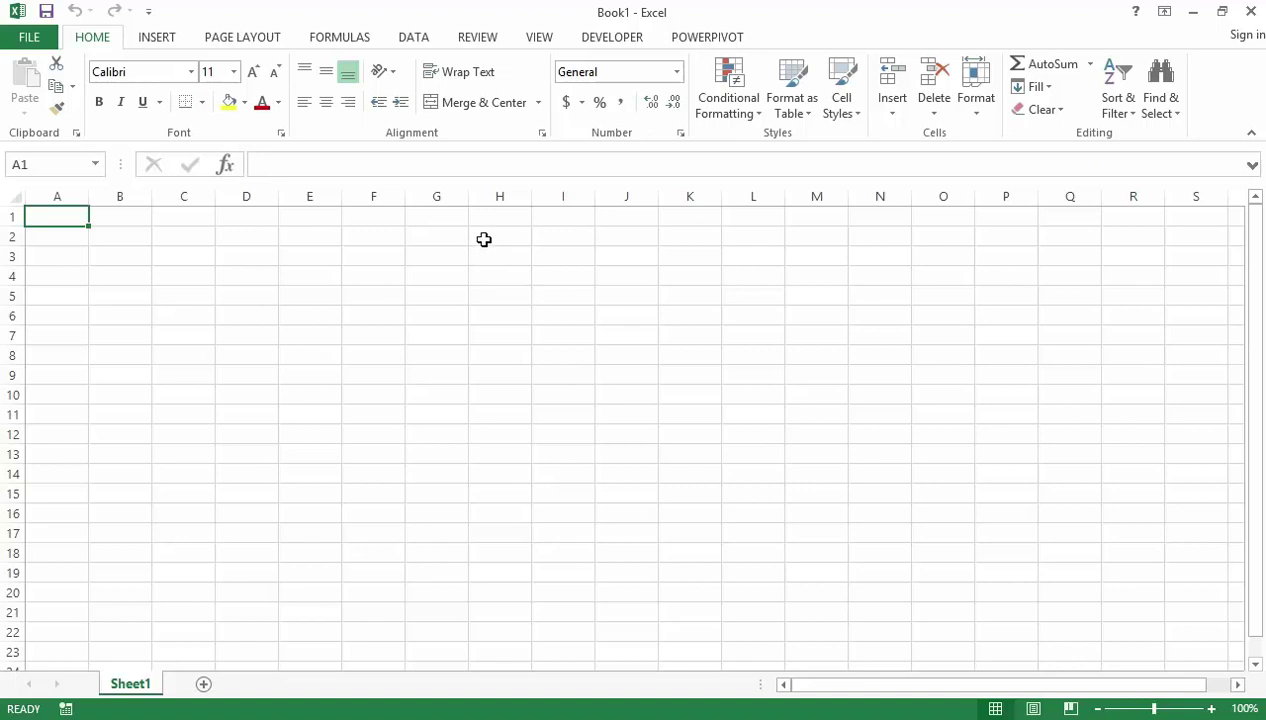
- Check in the ribbon customization options that the Developer tab is enabled, and accept the settings
left_click(608, 42)
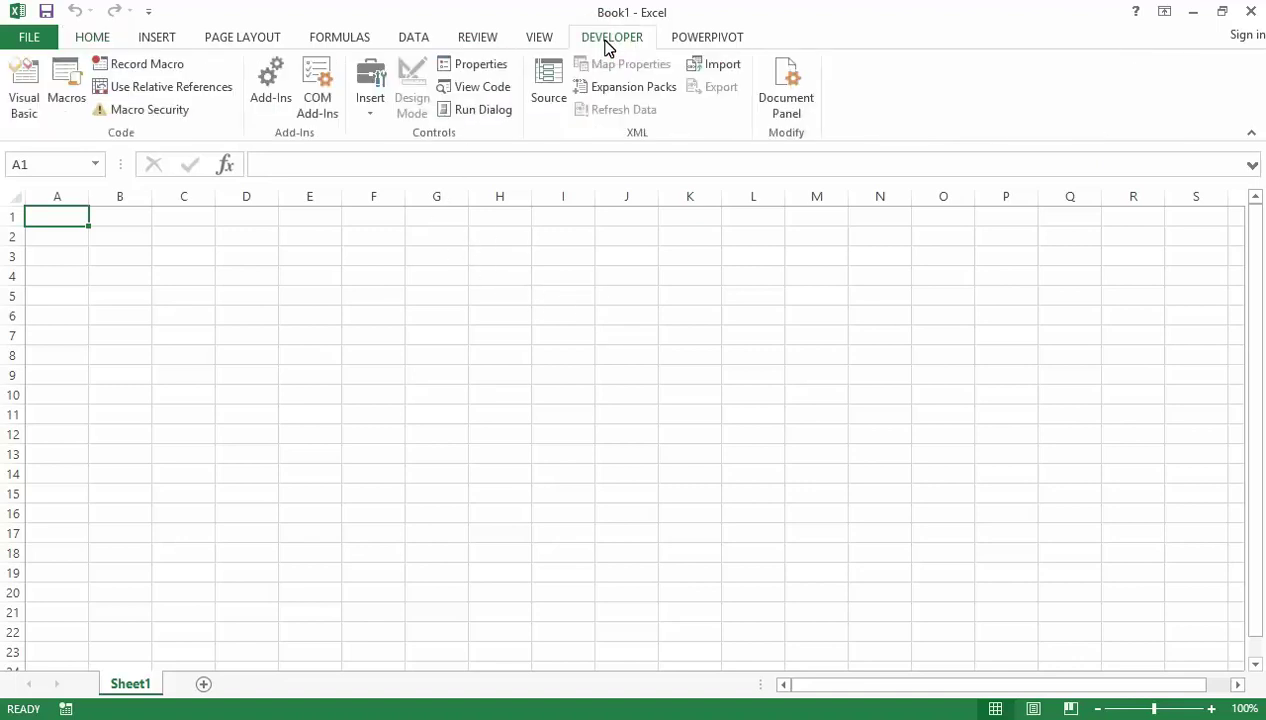
right_click(519, 40)
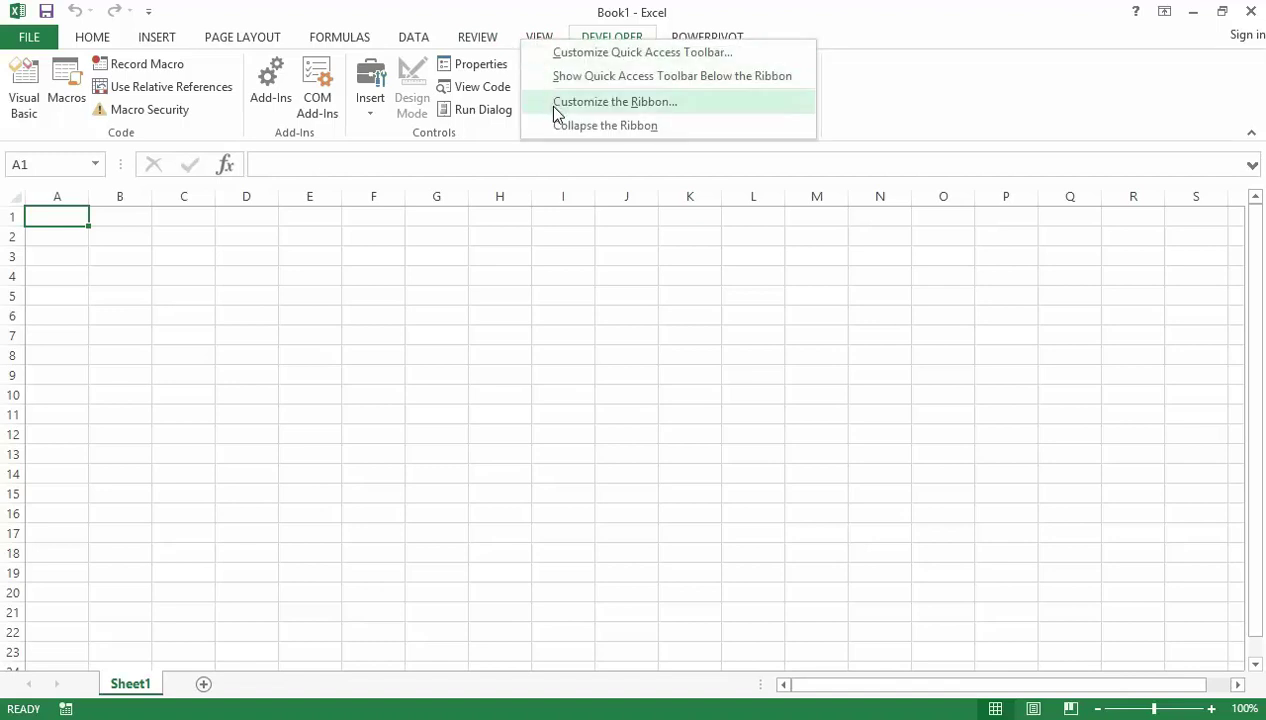
left_click(578, 107)
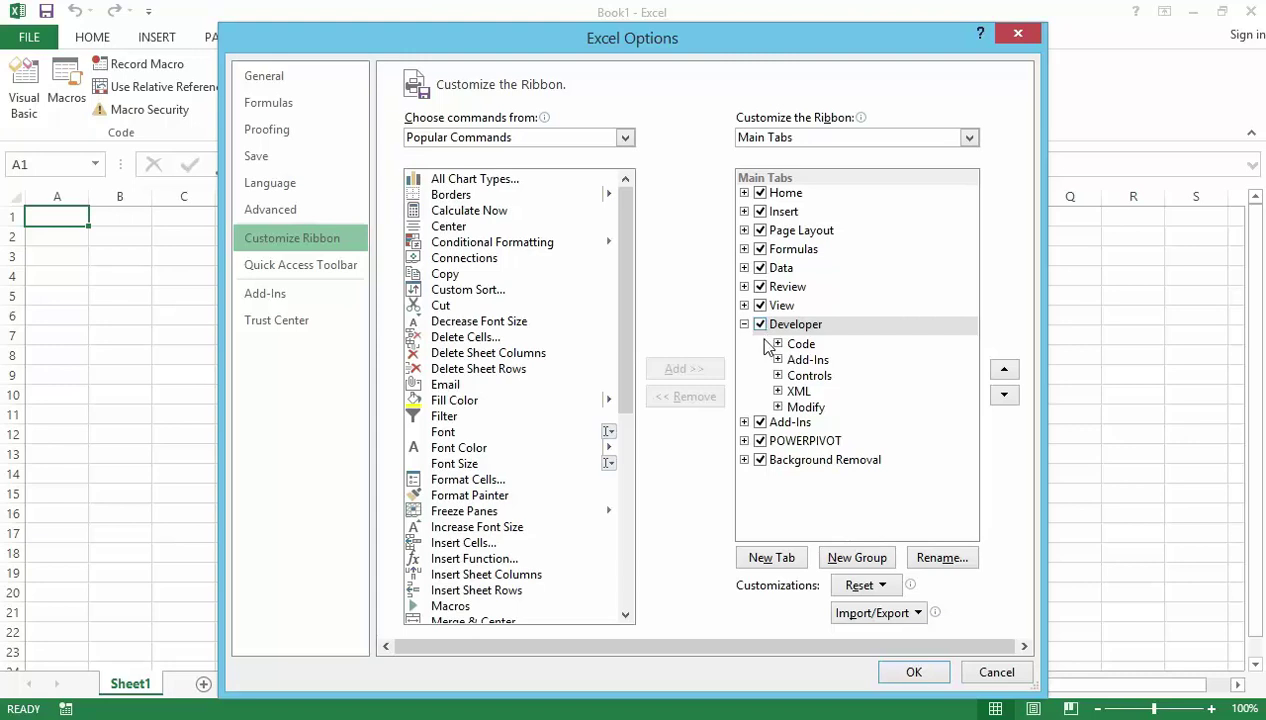
left_click(912, 673)
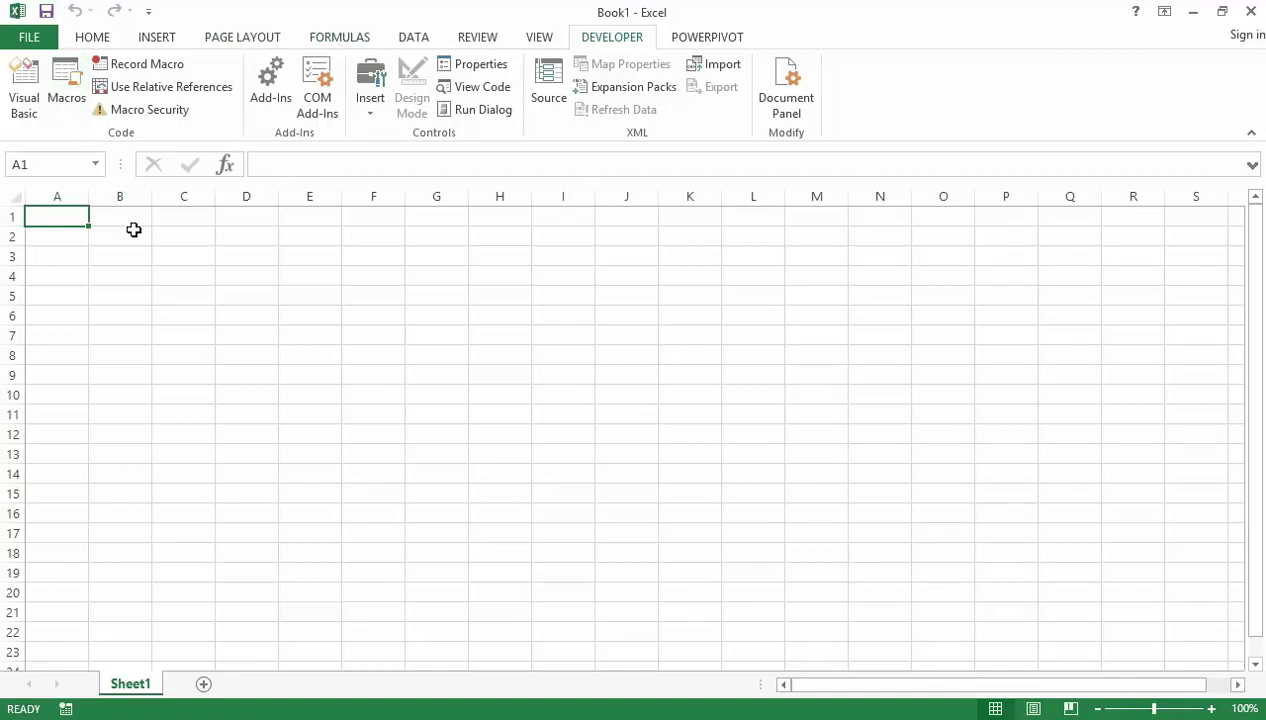
- Open the Visual Basic editor for the Book1 workbook
left_click(539, 37)
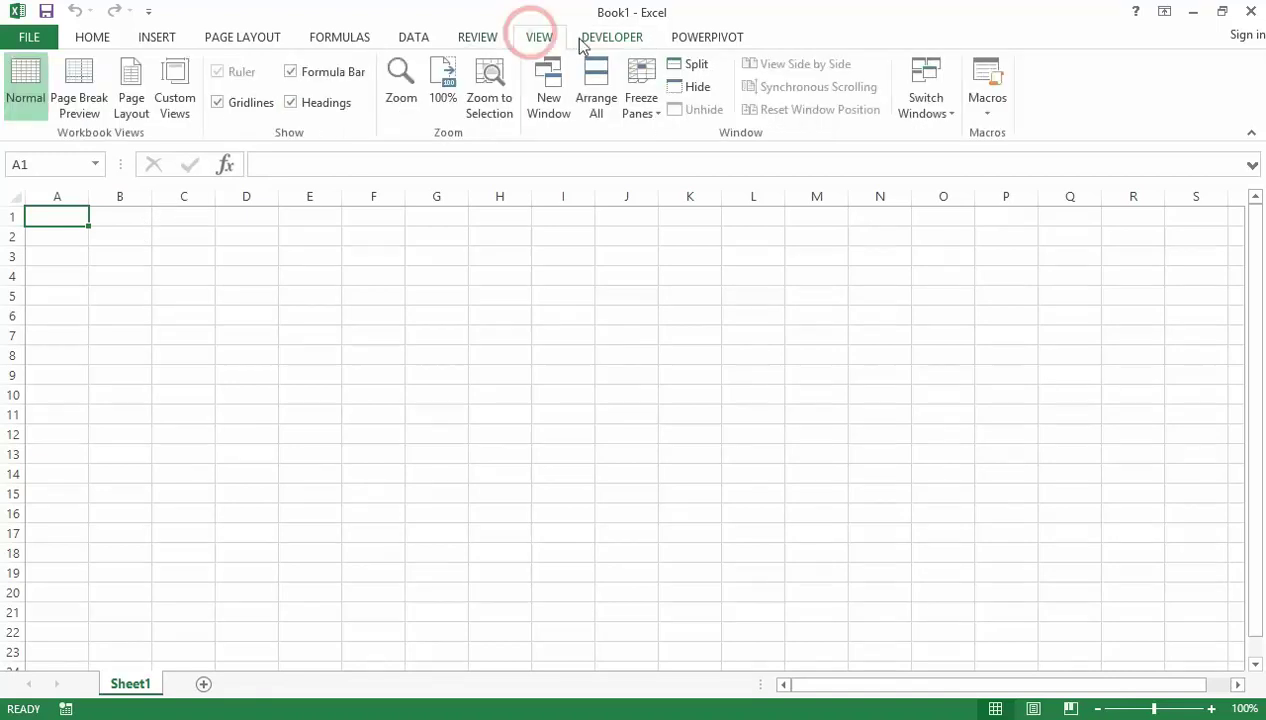
left_click(597, 42)
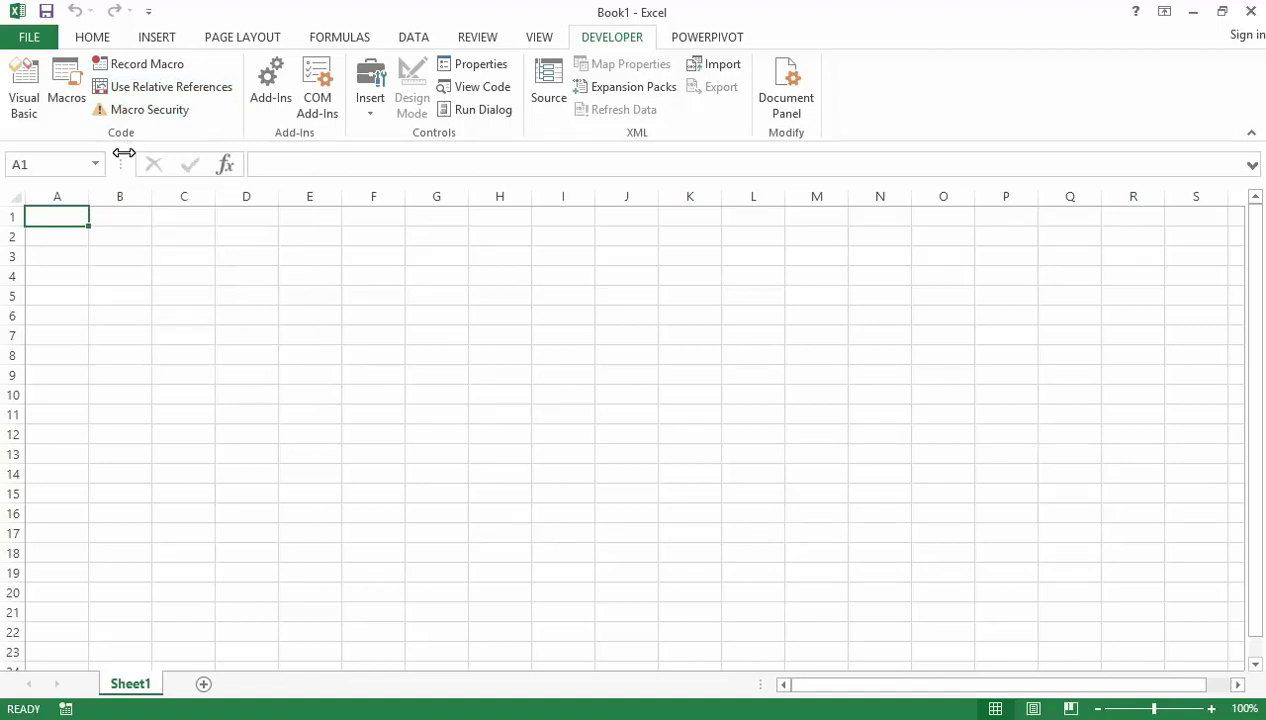
left_click(20, 86)
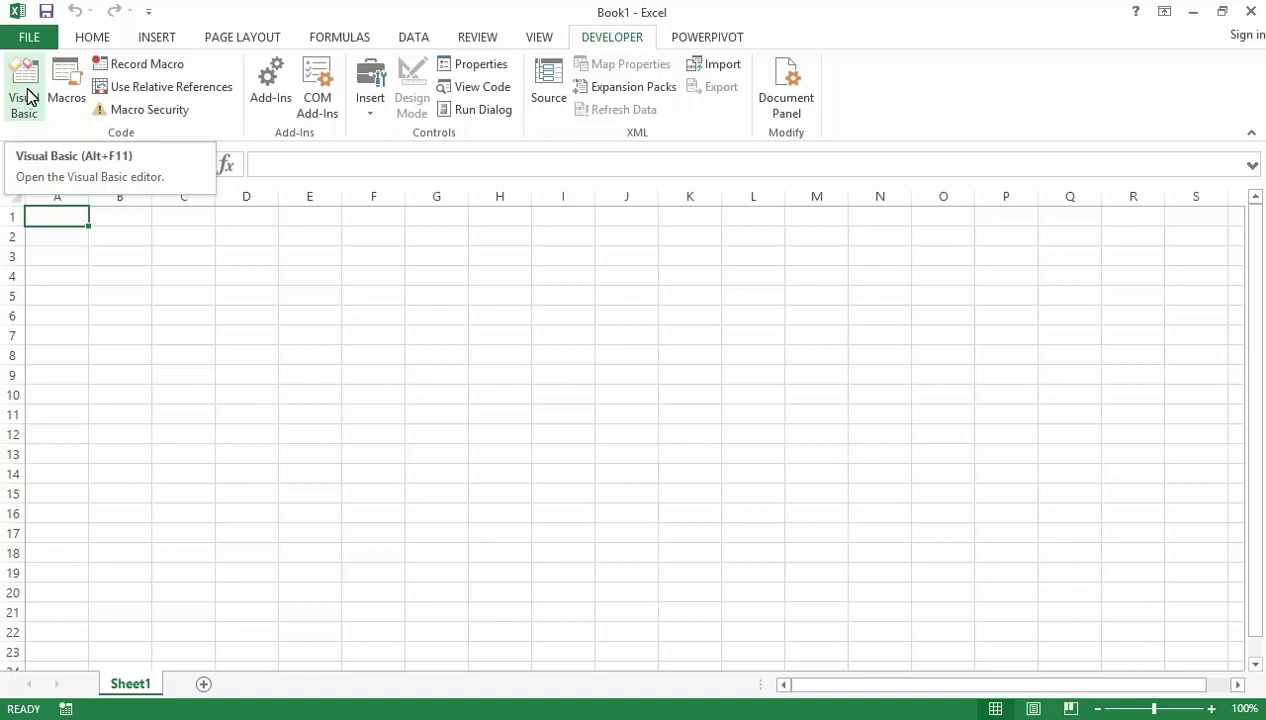
left_click(26, 96)
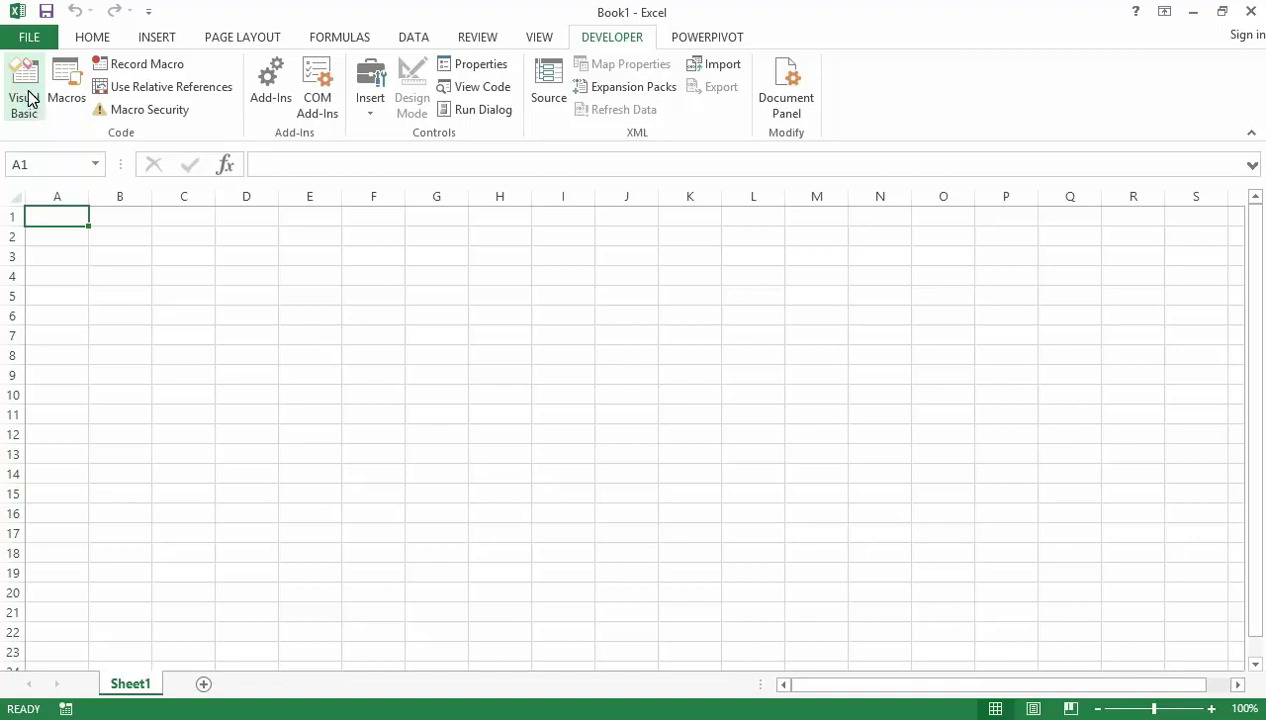
left_click(26, 96)
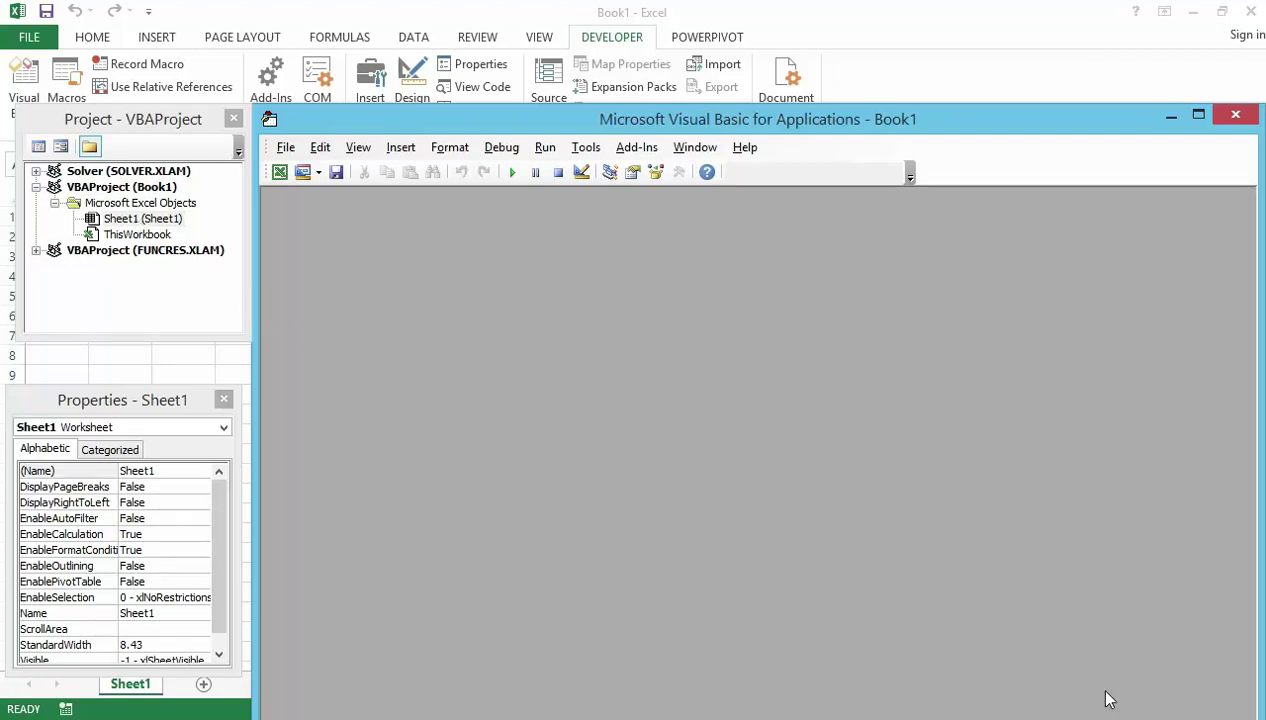
mouse_move(937, 719)
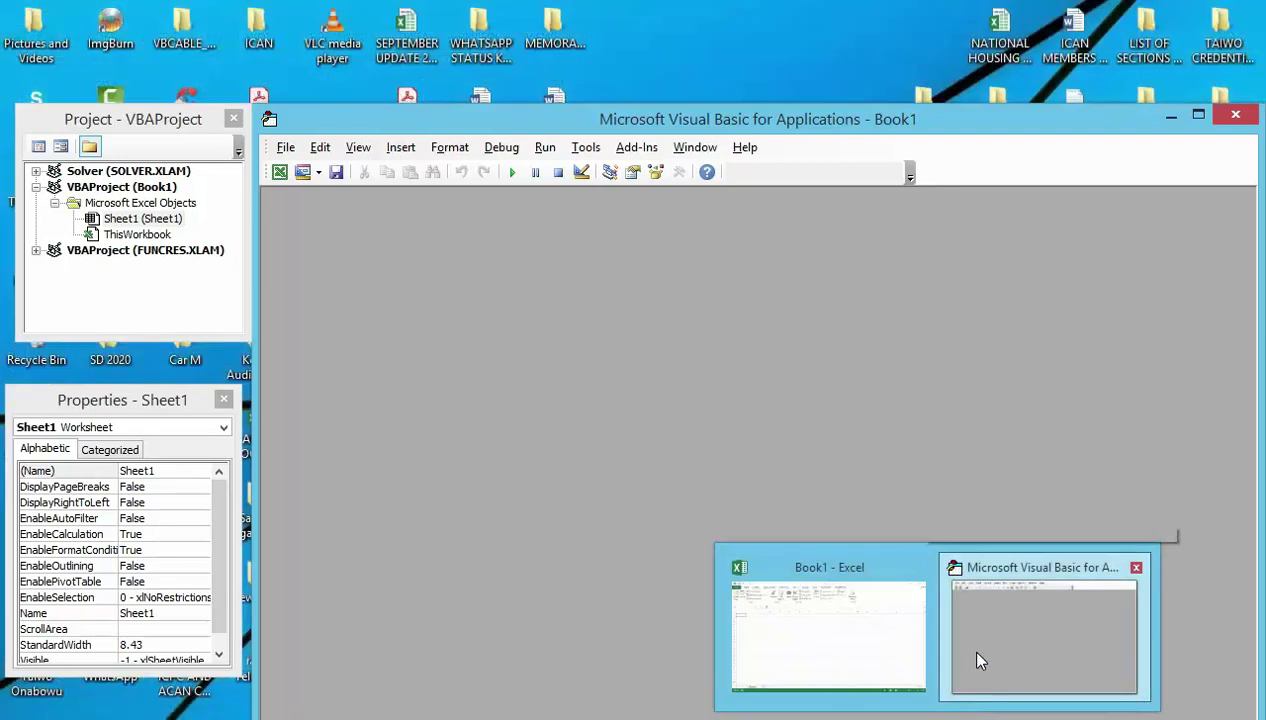
mouse_move(862, 551)
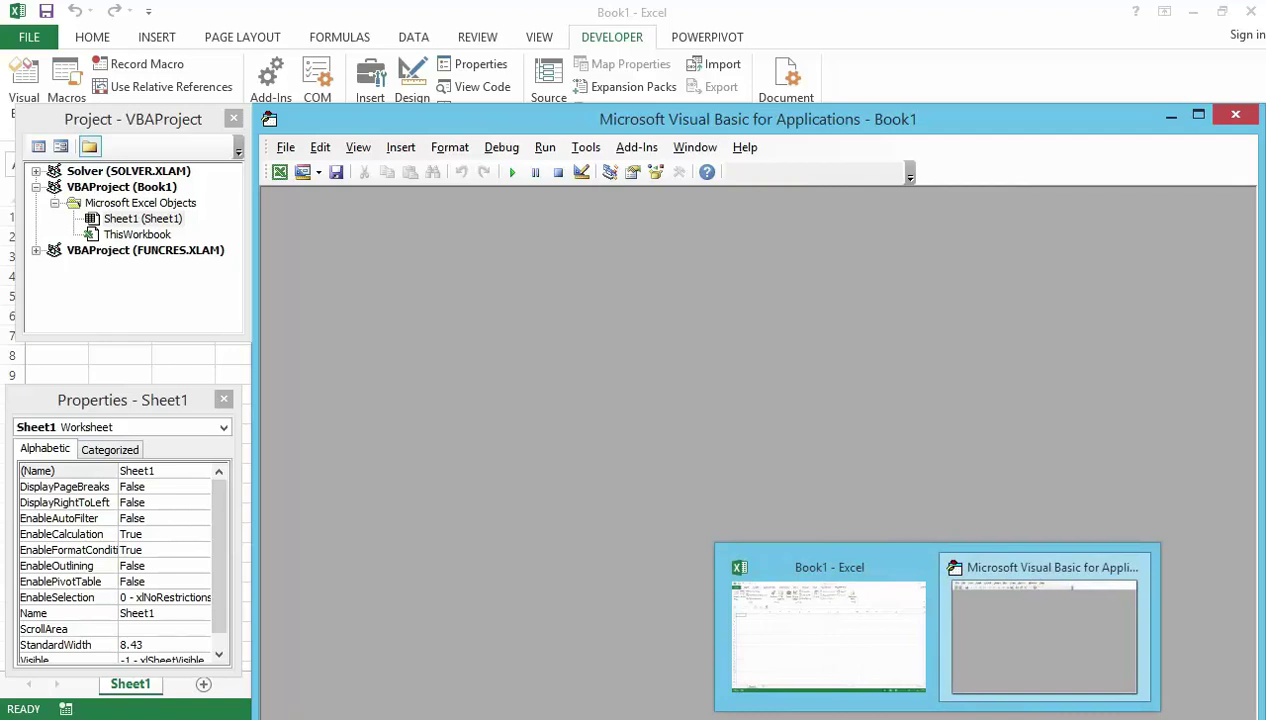
mouse_move(975, 662)
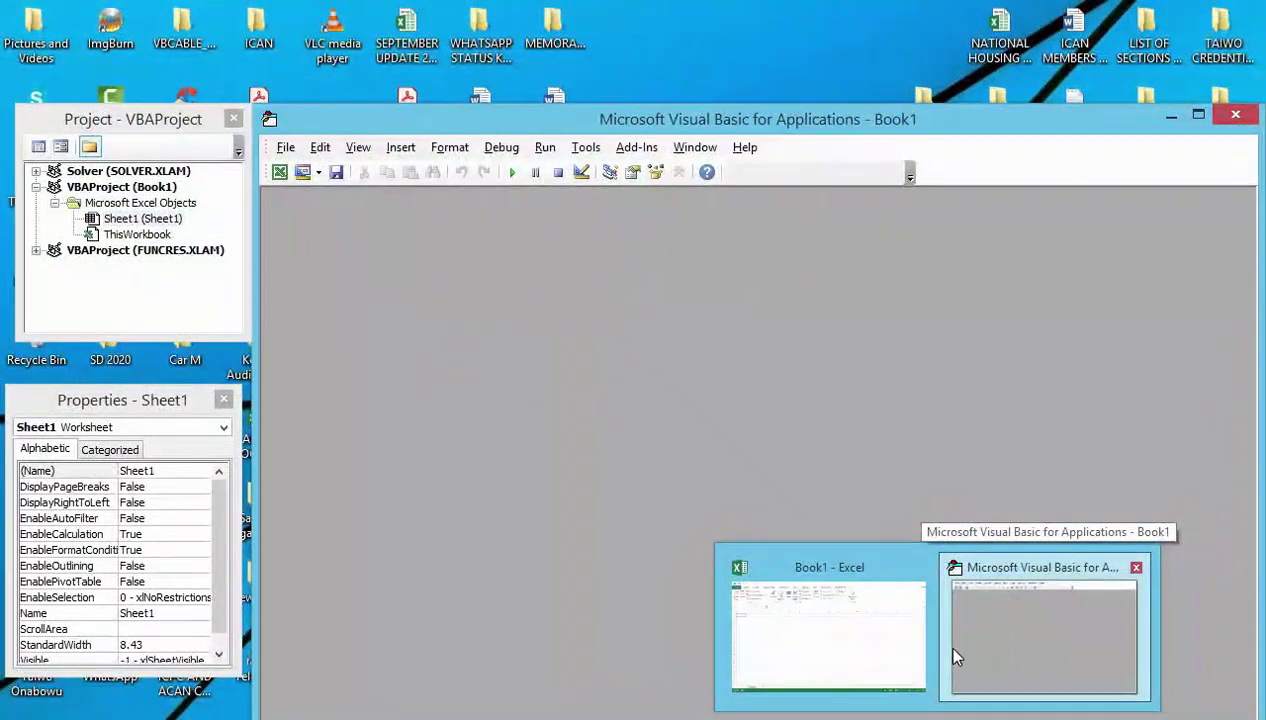
left_click(1038, 640)
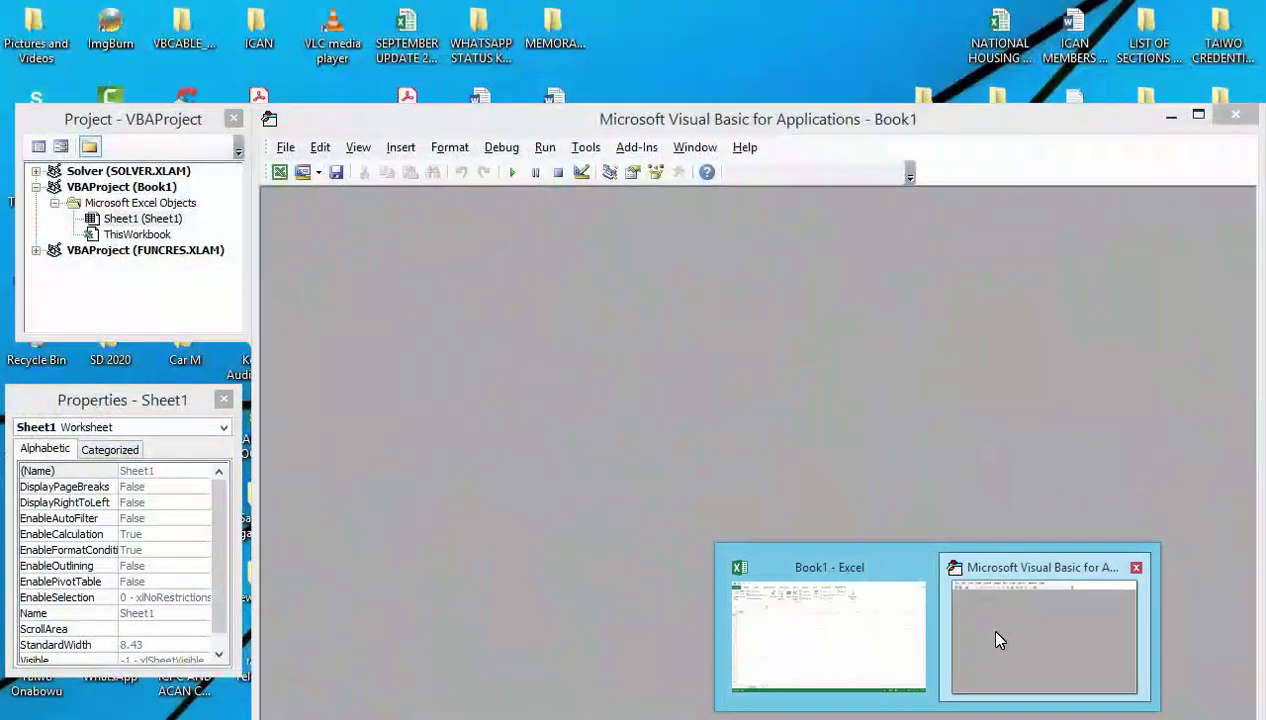
left_click(994, 630)
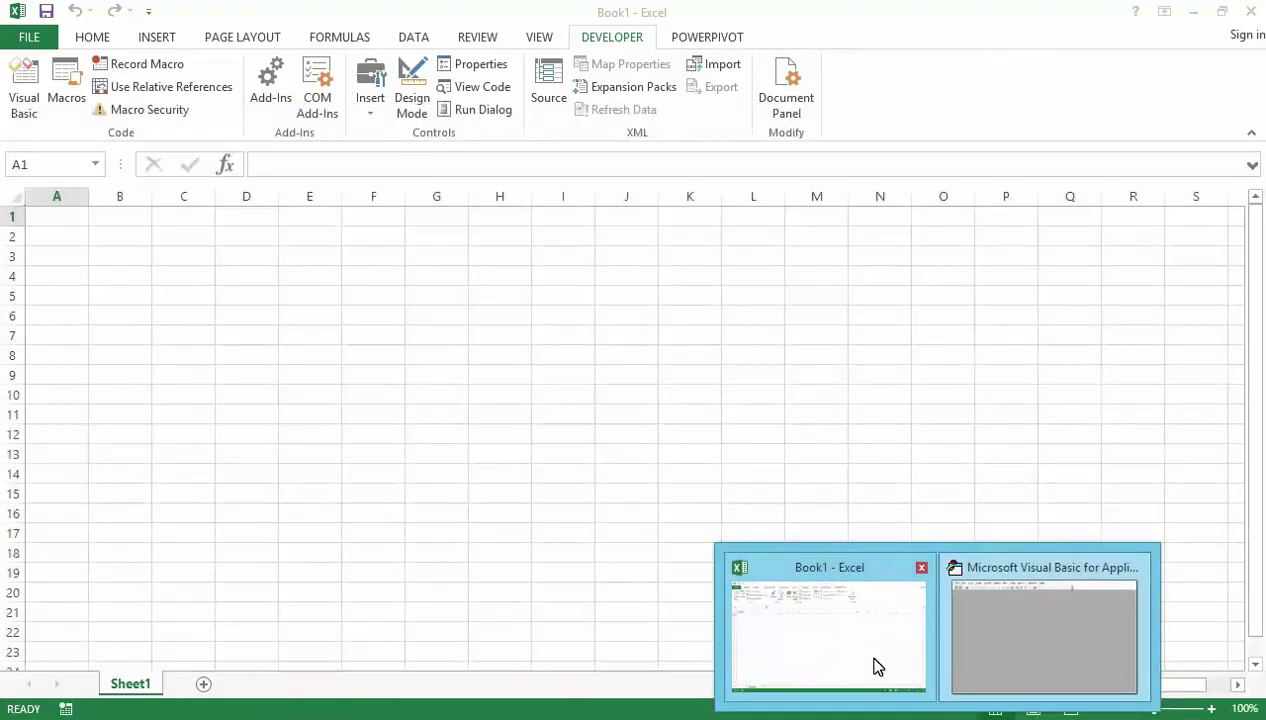
- Switch to the Excel workbook, add a second worksheet, and return to the Visual Basic editor
left_click(874, 664)
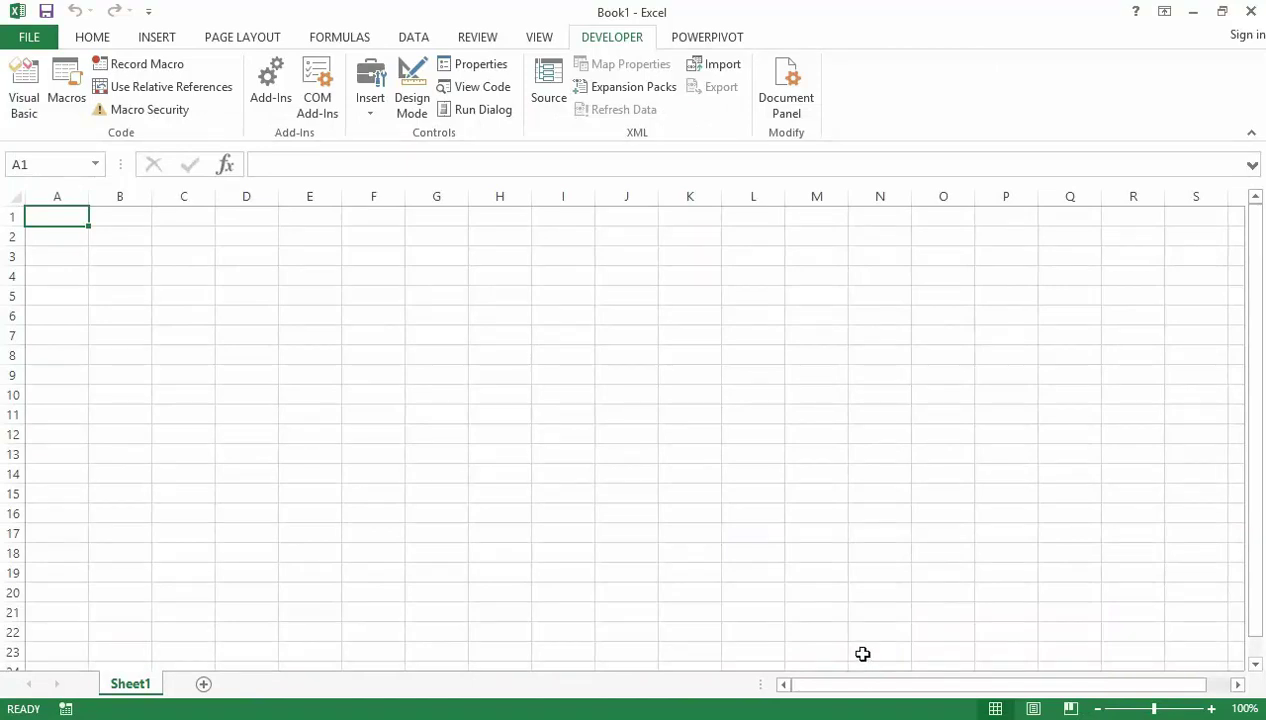
left_click(204, 686)
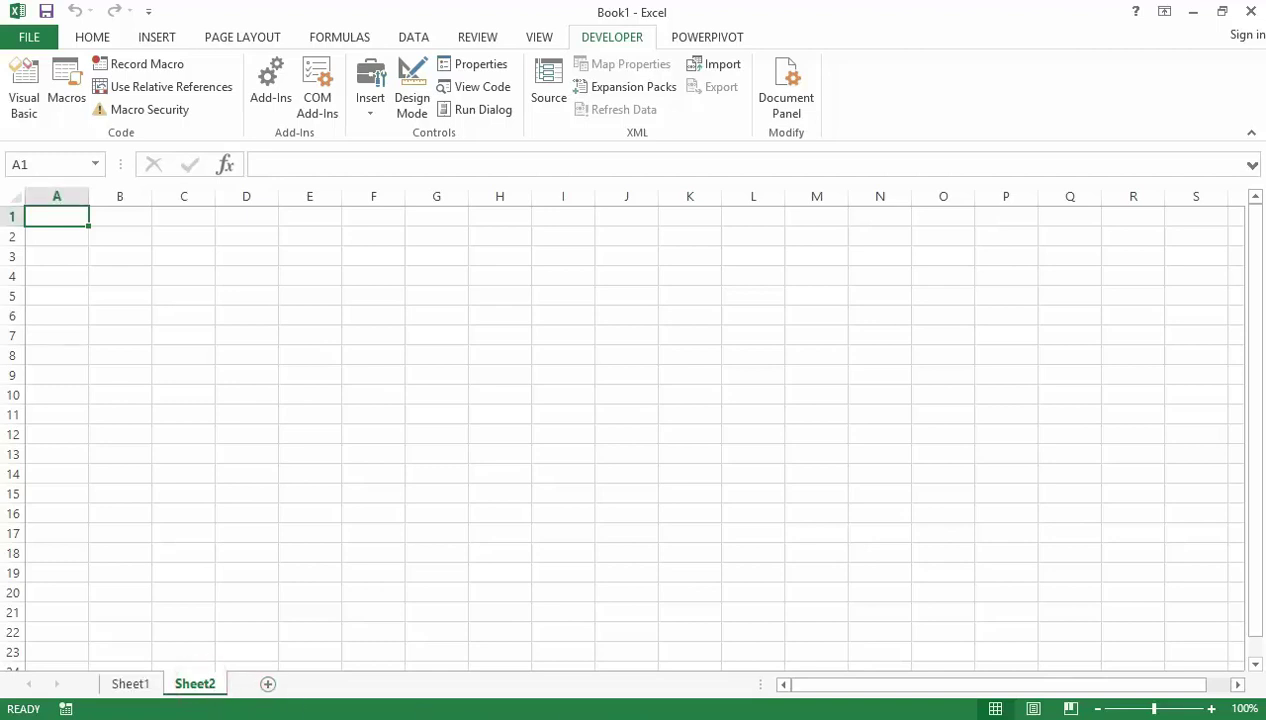
mouse_move(940, 715)
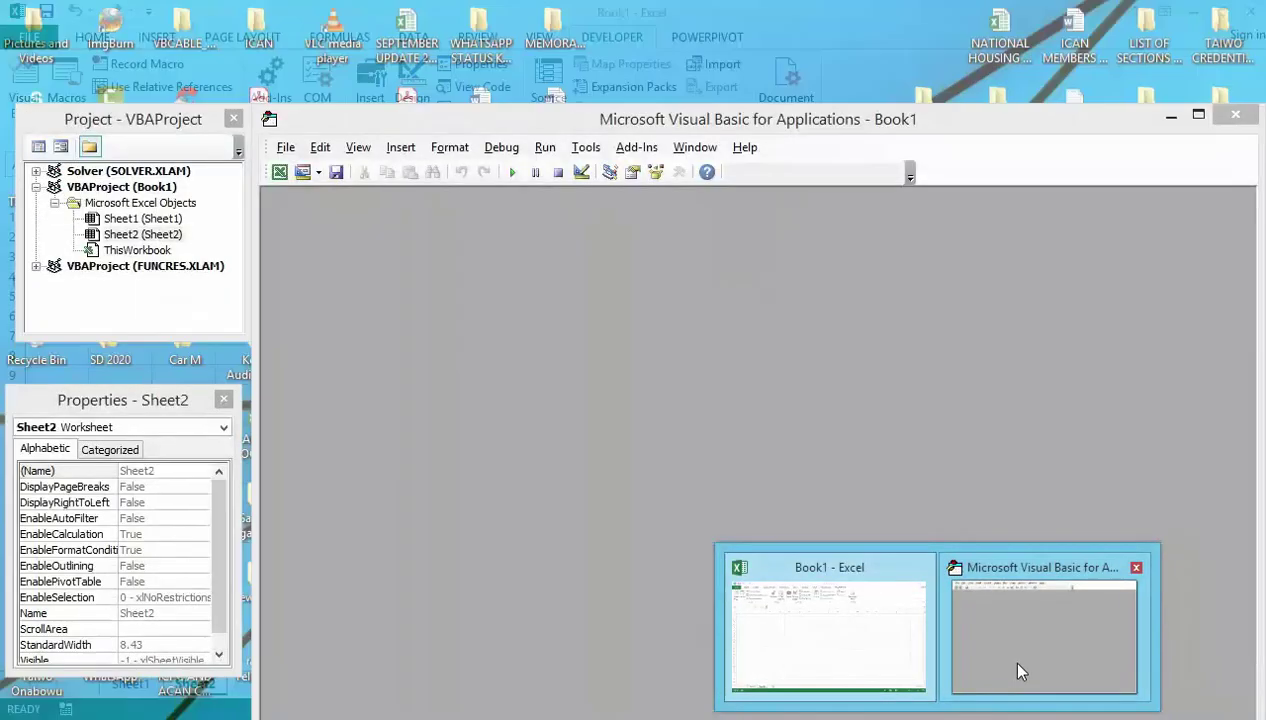
left_click(1010, 660)
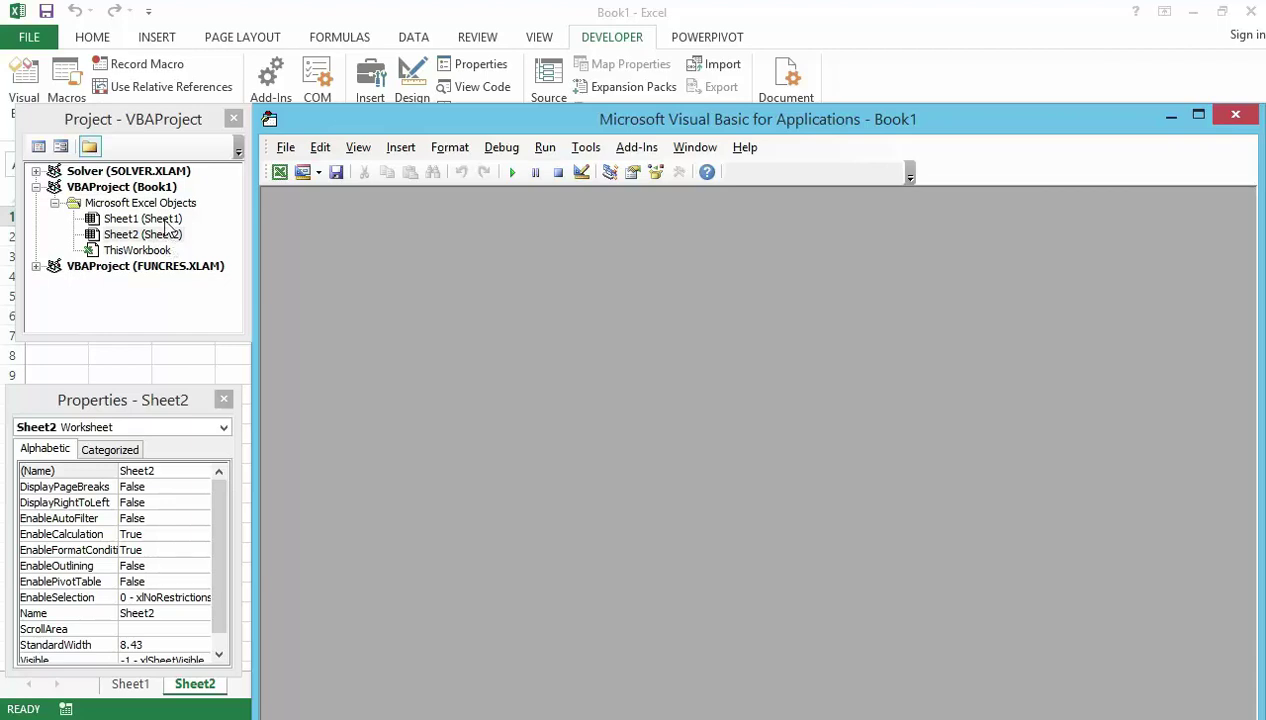
- Show the Properties window and compare the properties of Sheet1 and Sheet2 in the Book1 project
left_click(359, 148)
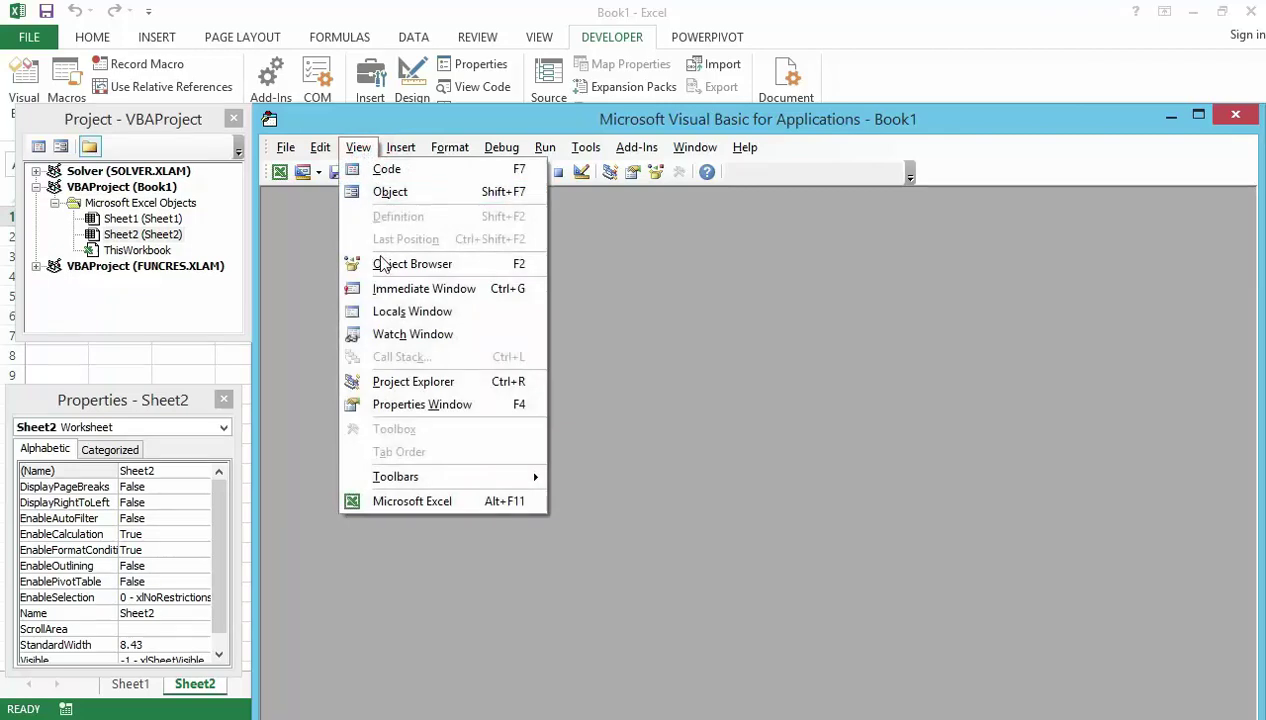
left_click(418, 405)
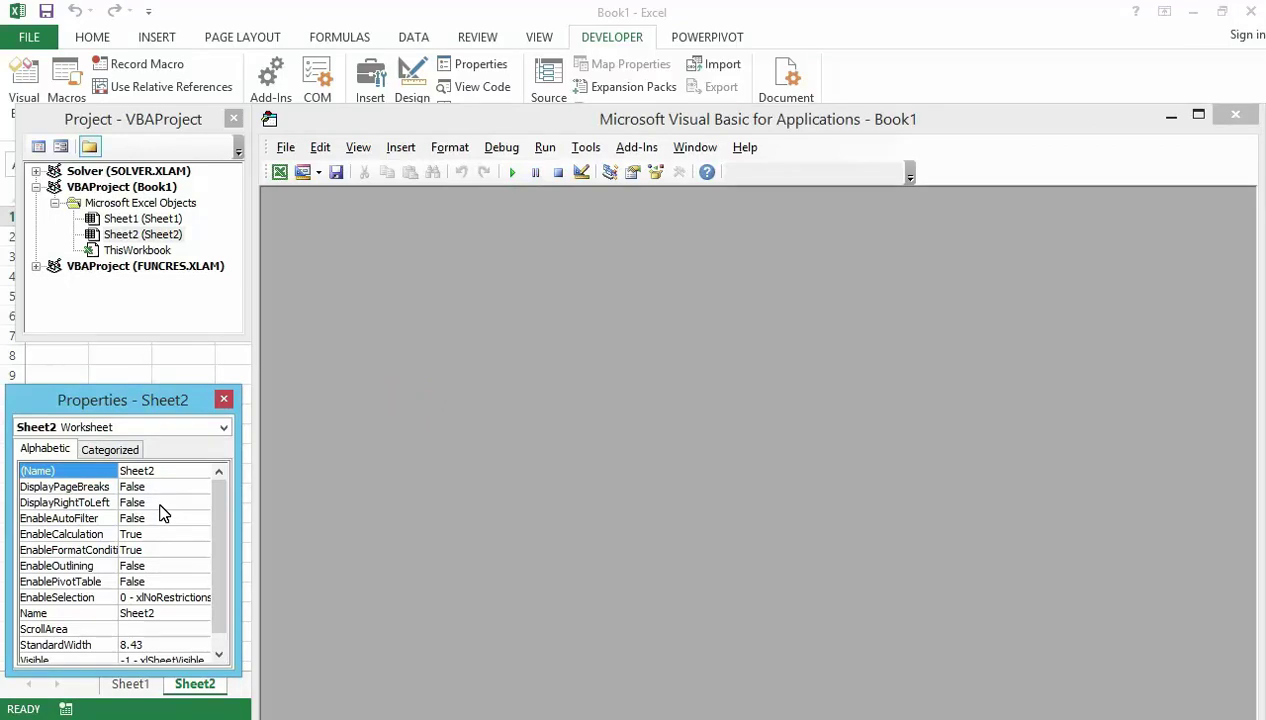
left_click(142, 221)
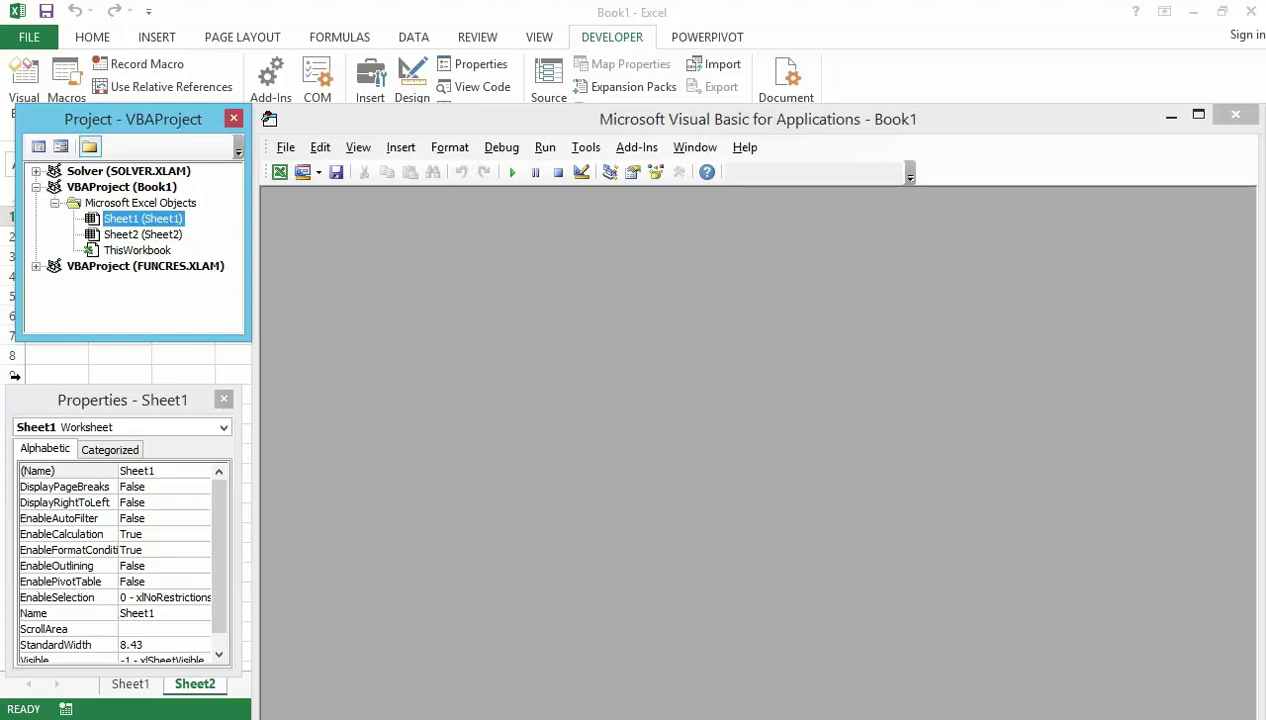
left_click(145, 236)
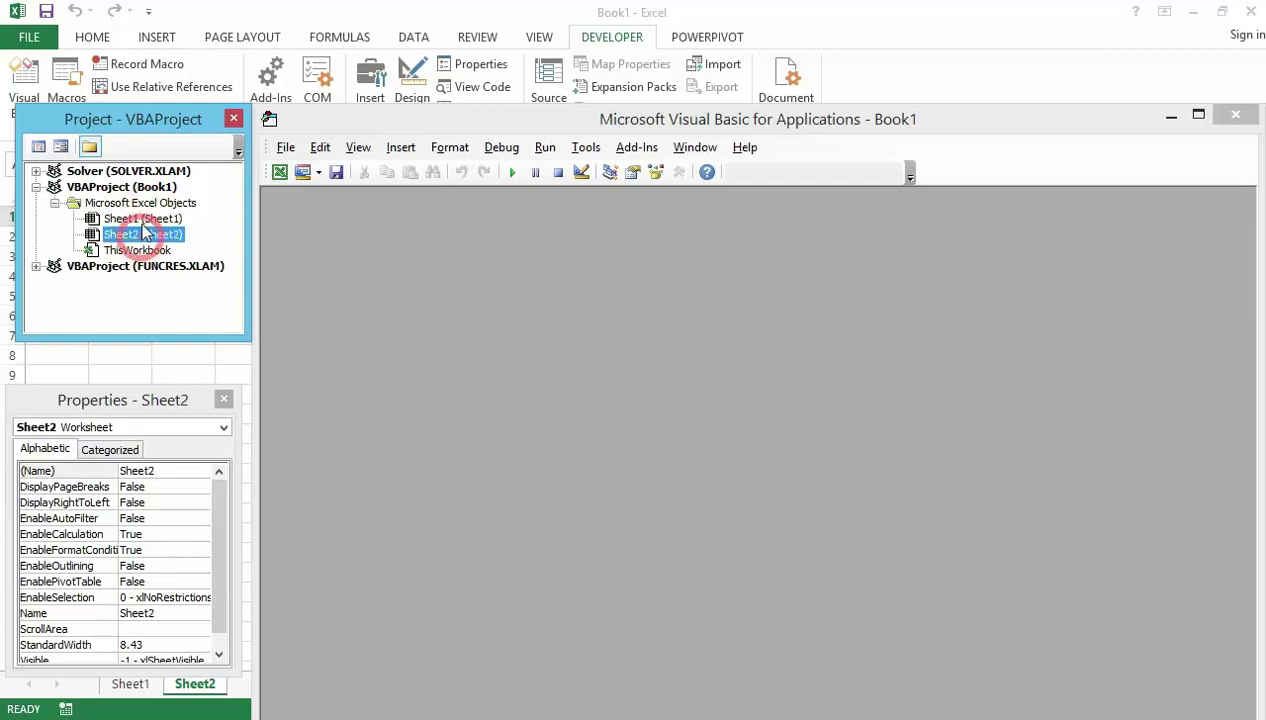
left_click(145, 224)
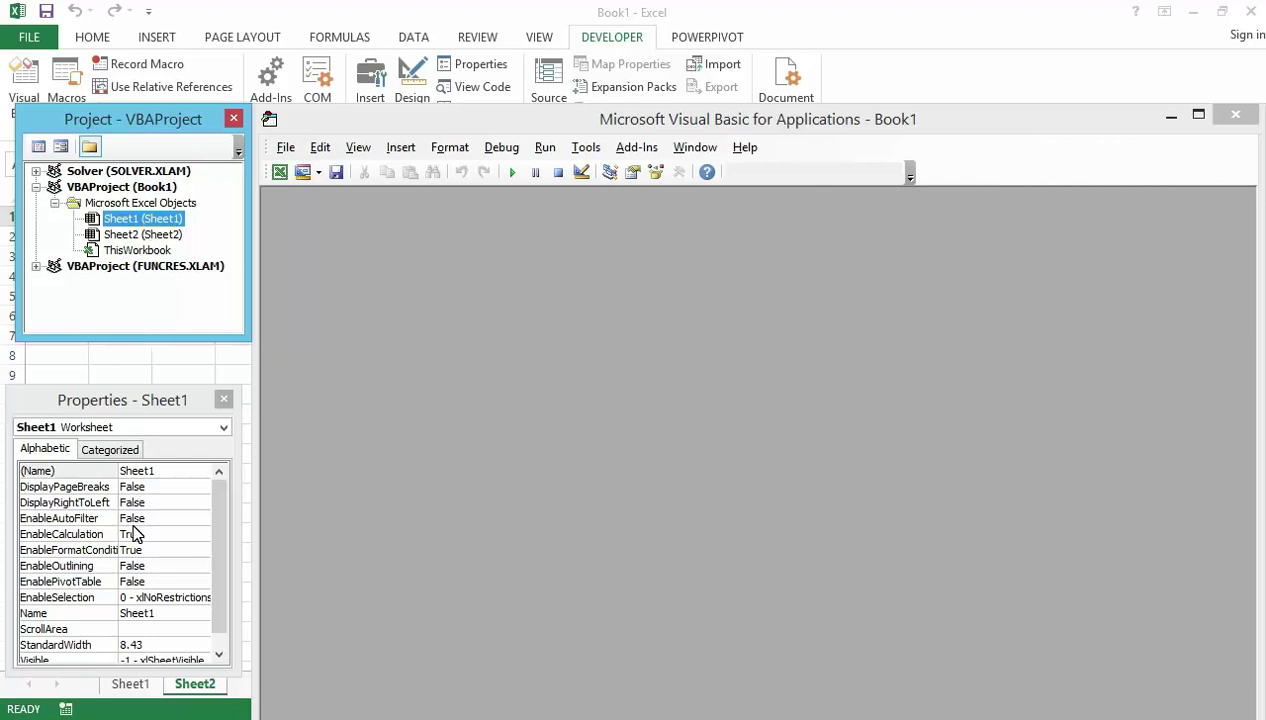
left_click(146, 236)
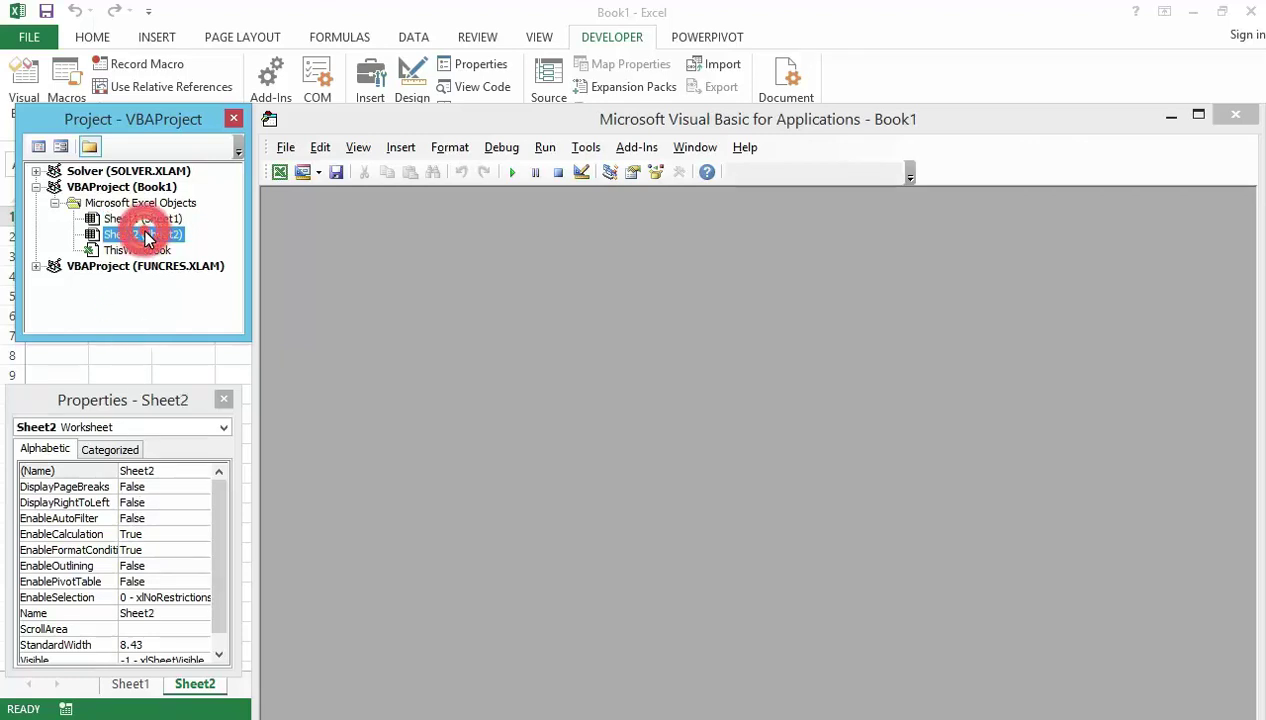
left_click(117, 226)
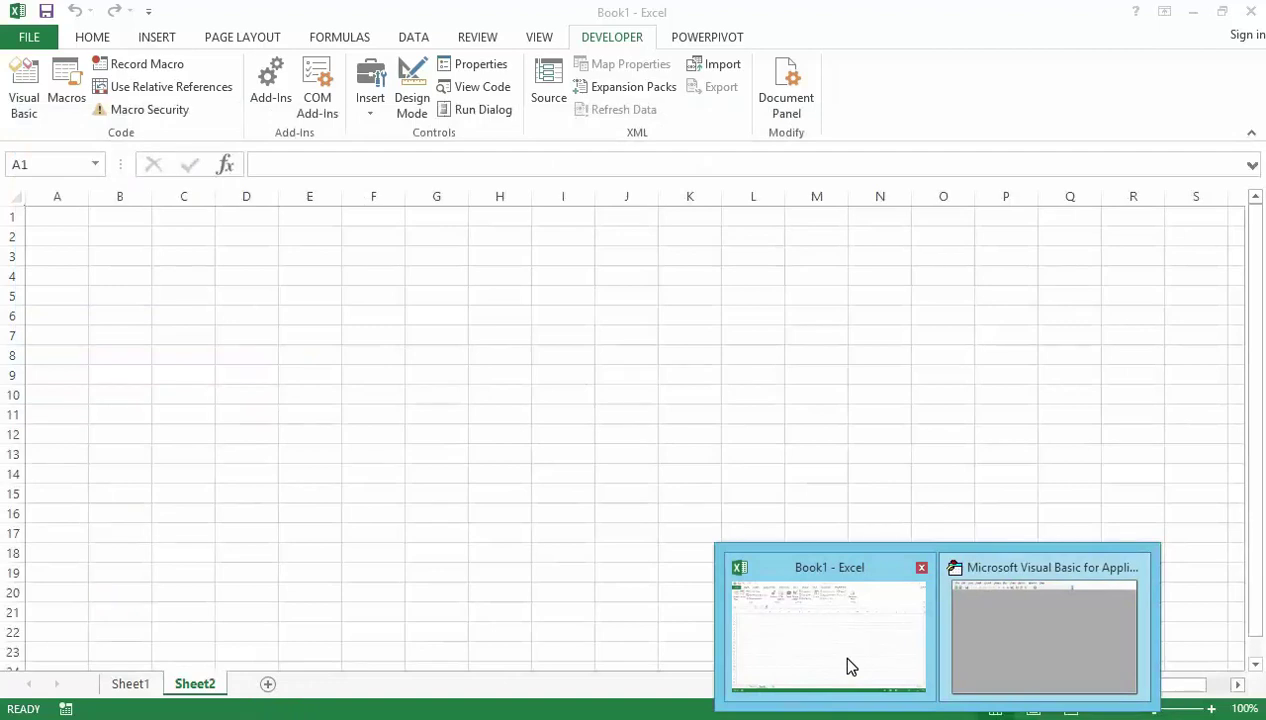
- Switch to the Excel workbook and rename the Sheet1 worksheet as test1
left_click(838, 655)
left_click(148, 685)
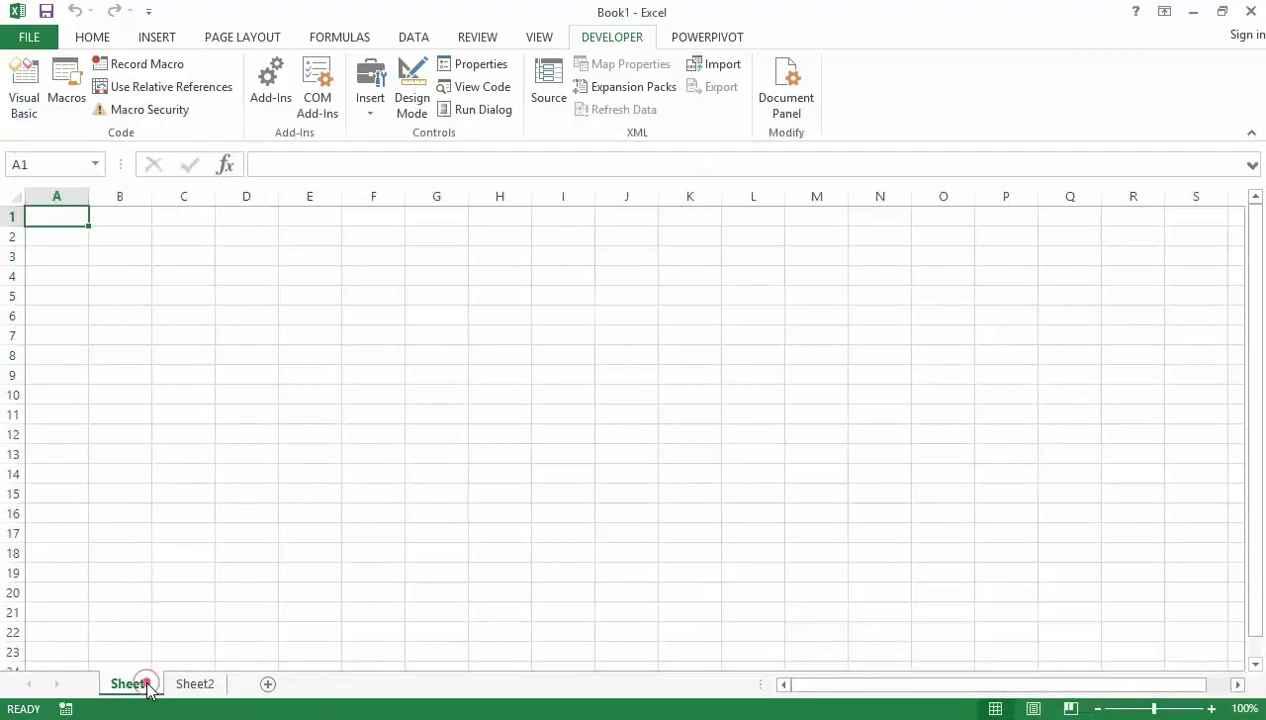
double_click(148, 684)
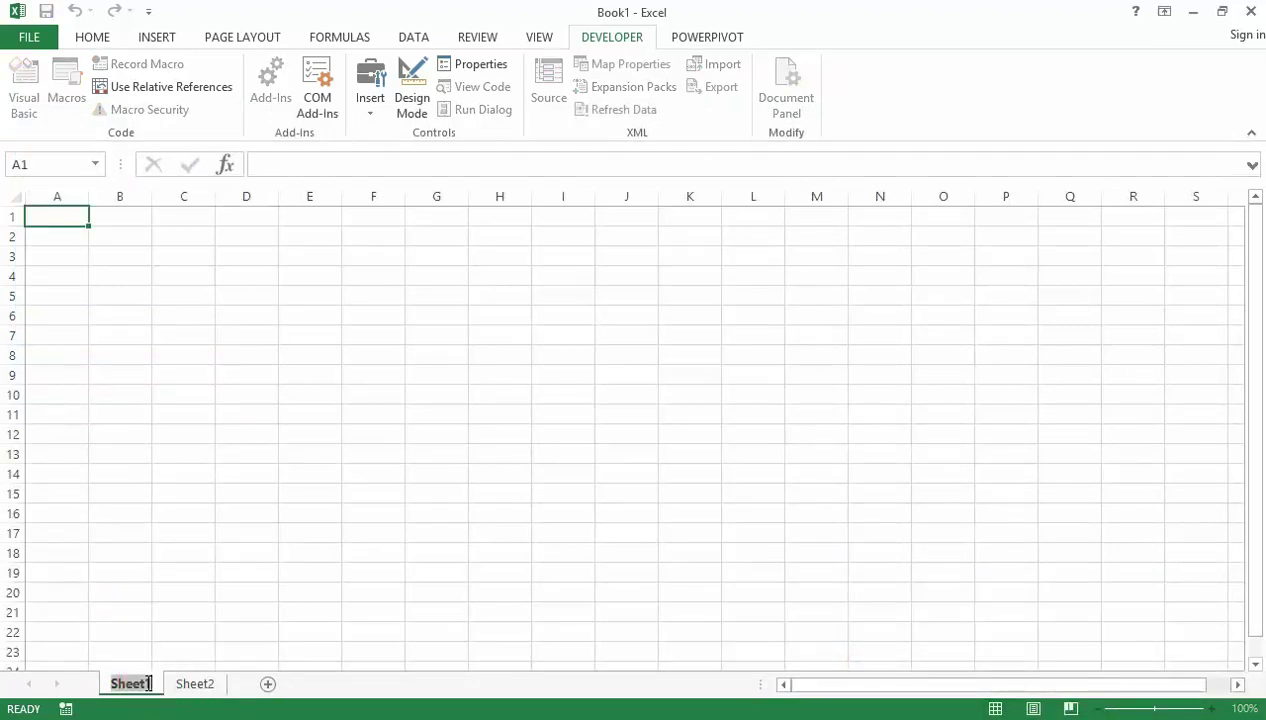
type("t")
key("BackSpace")
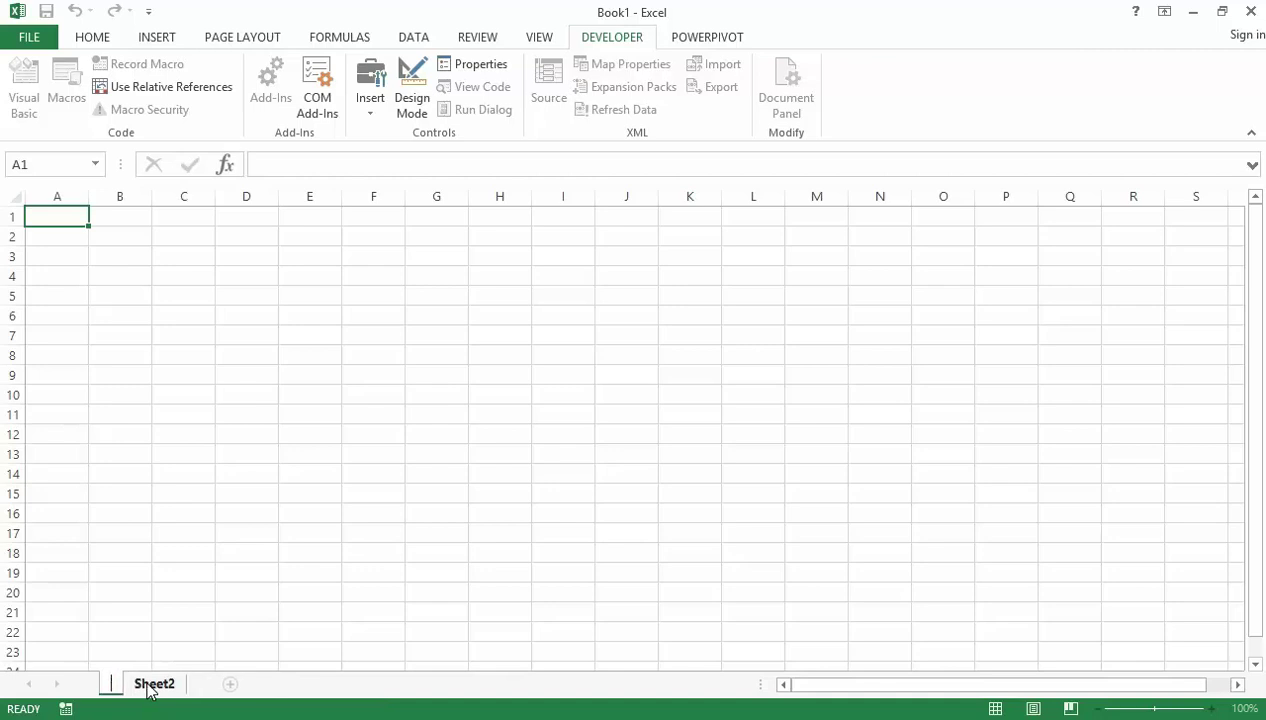
type("test1")
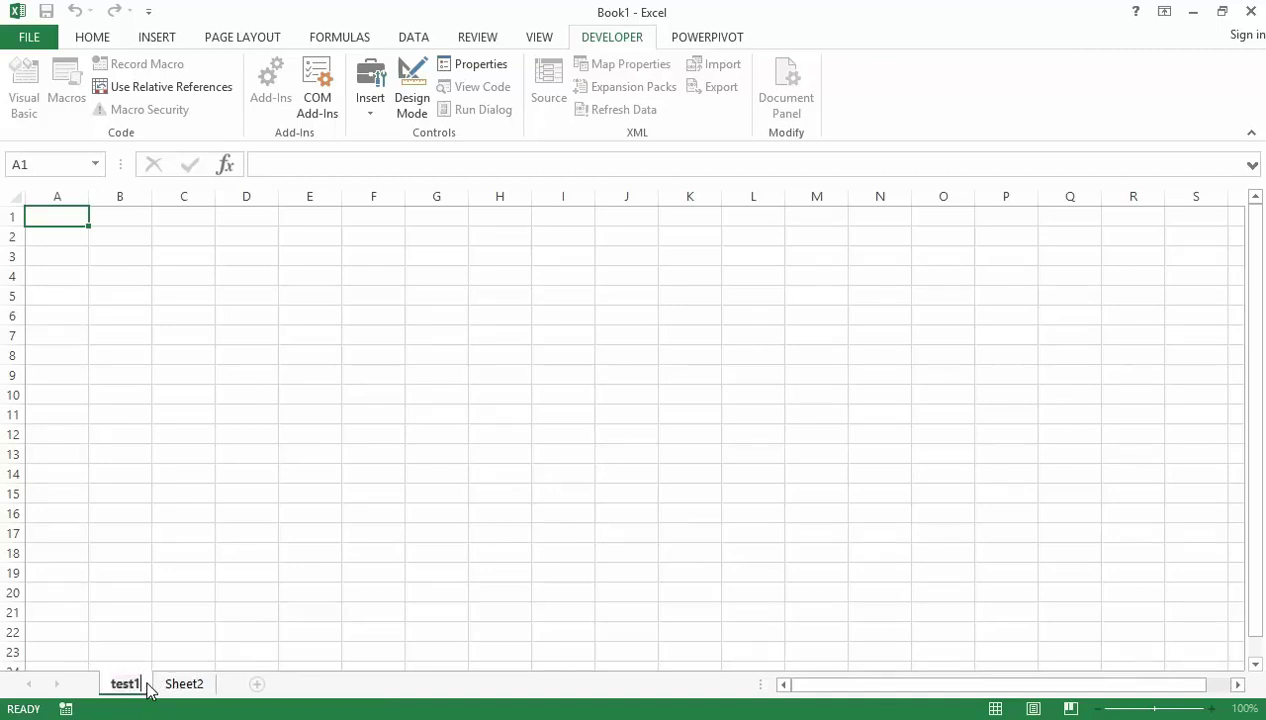
left_click(246, 573)
- Switch to the Visual Basic editor and set the test1 sheet's code name to TEE1 and its EnableAutoFilter property to True
left_click(937, 716)
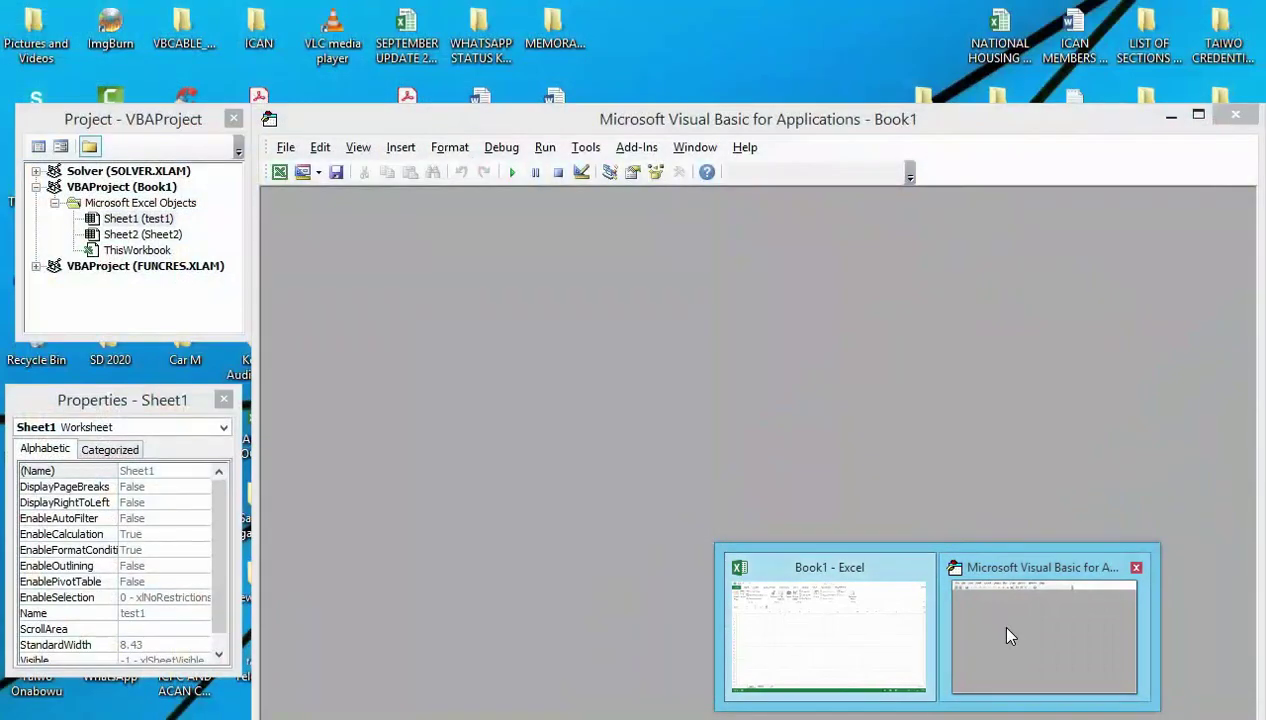
left_click(1008, 636)
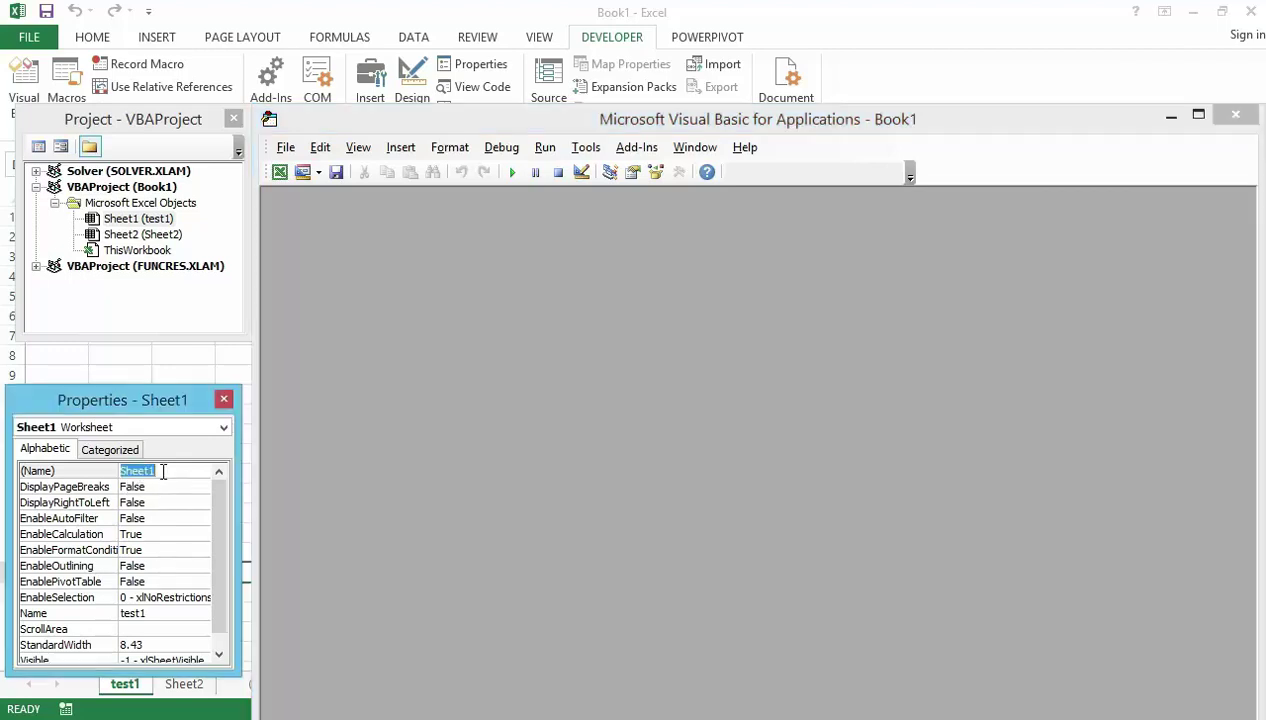
left_click(163, 471)
type("TEE1")
double_click(164, 518)
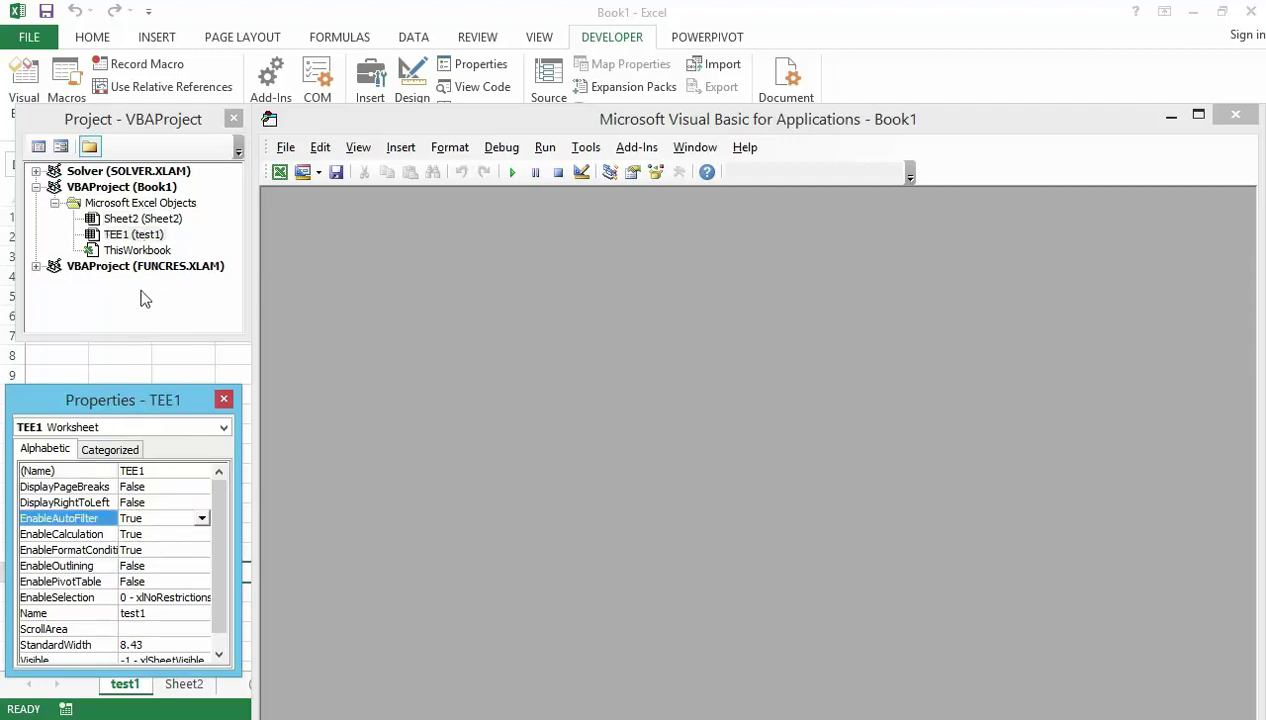